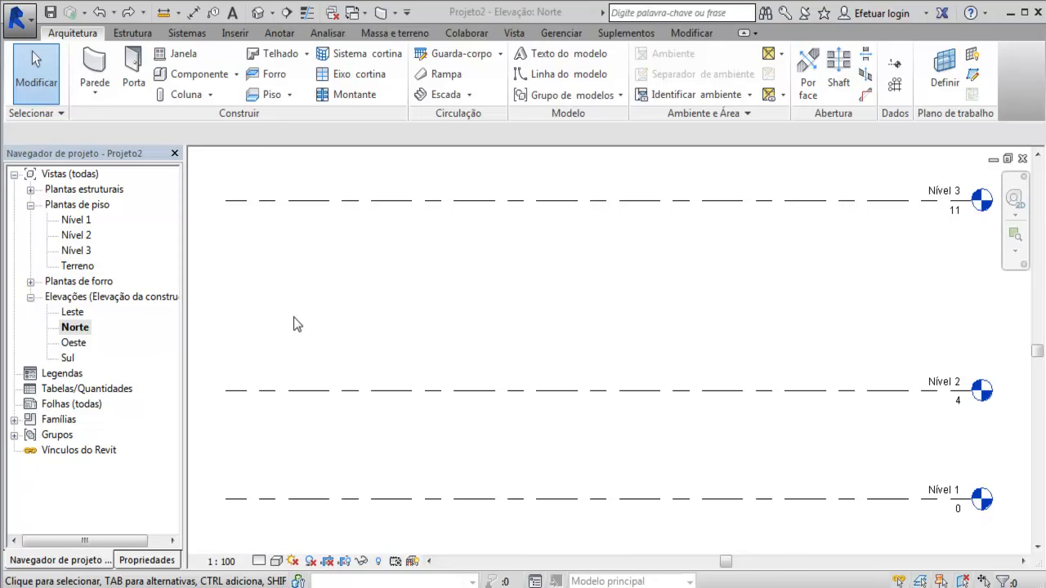
Step: Switch from the Norte elevation to the Nível 1 plan under Plantas de piso
double_click(82, 221)
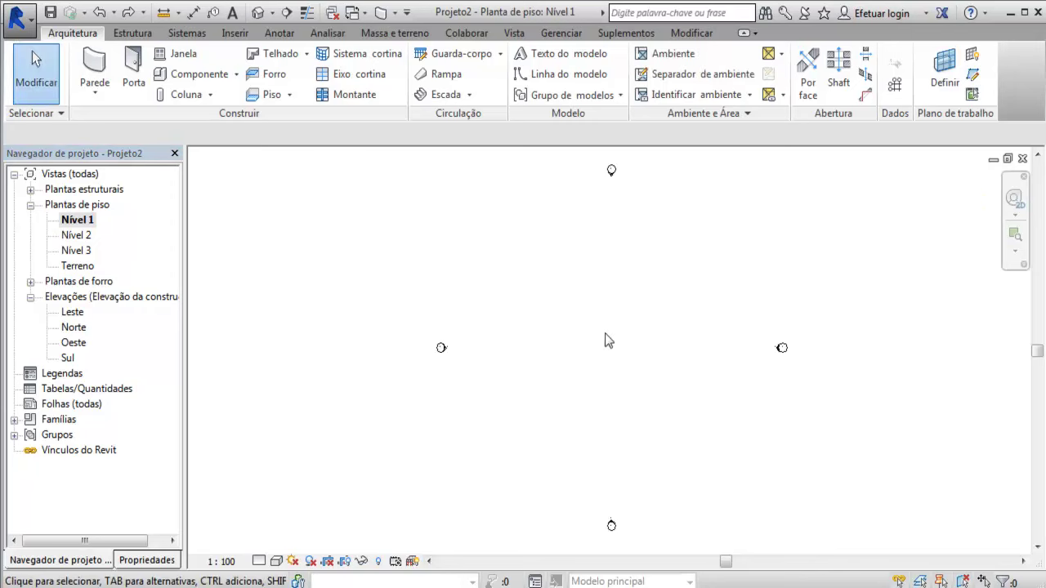
Step: Start placing Parede: Arquitetônica walls with Altura set to Nível 3
left_click(92, 97)
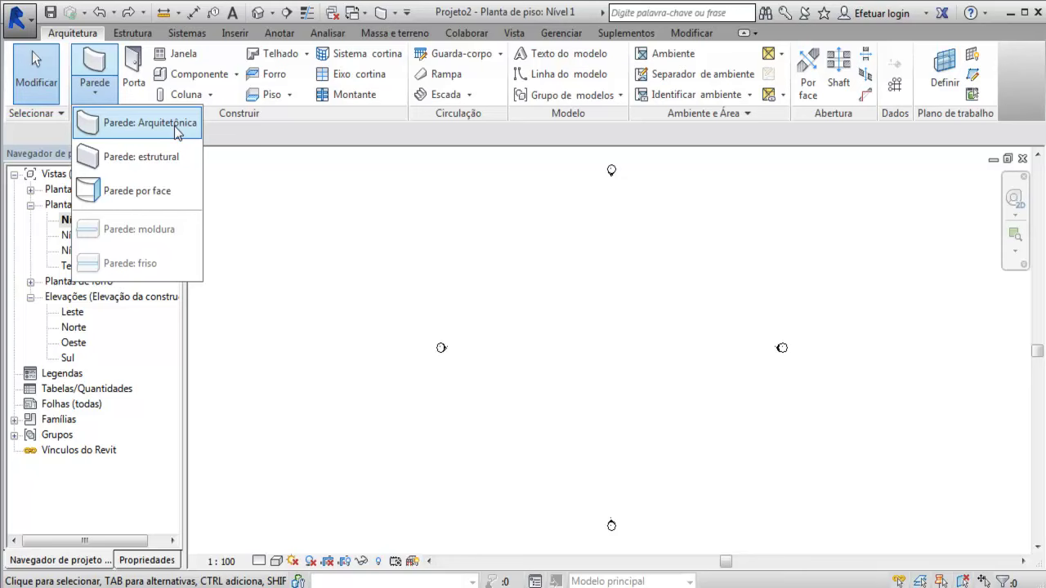
left_click(176, 127)
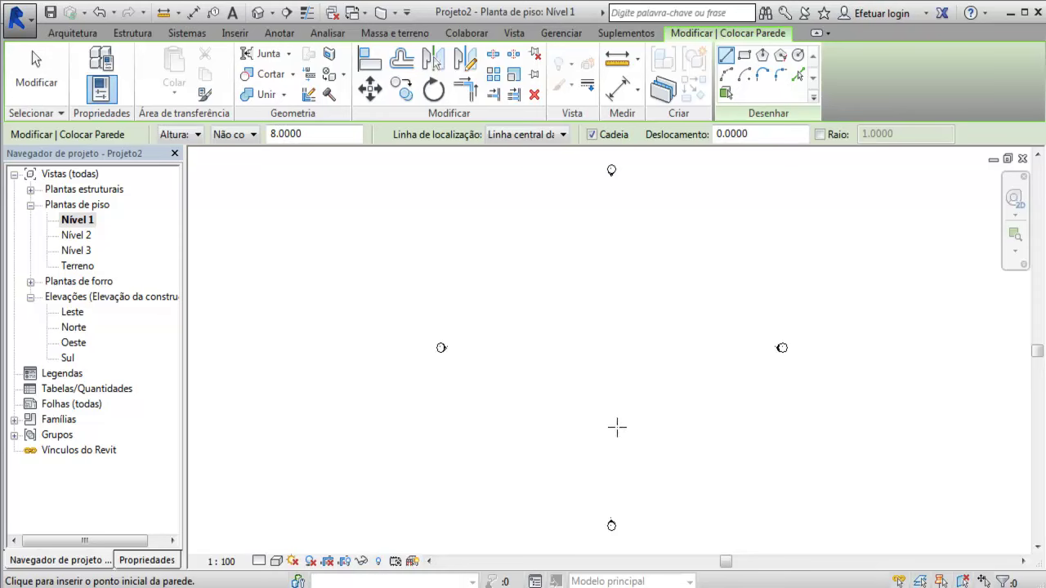
left_click(251, 137)
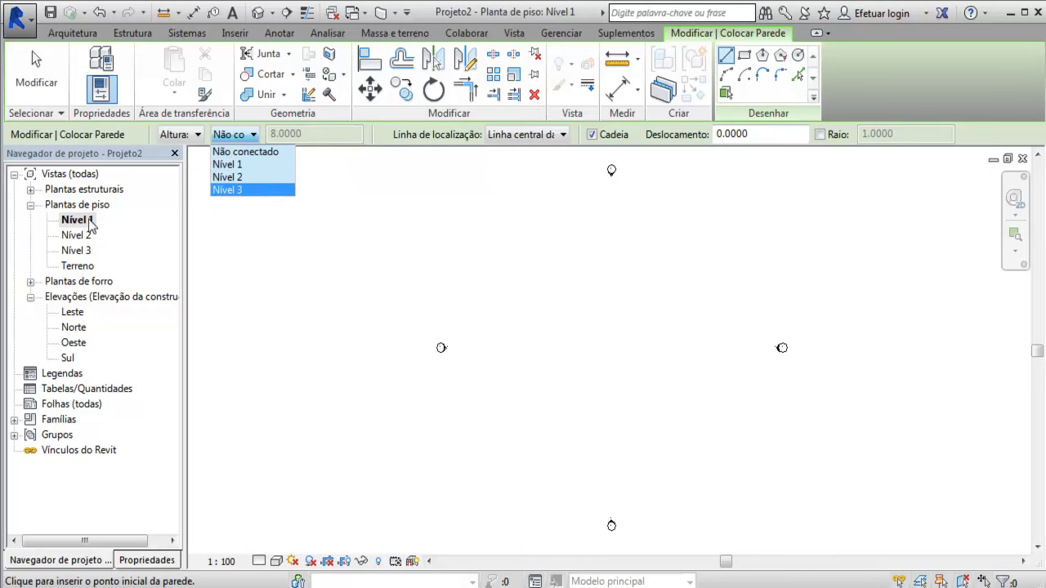
left_click(236, 192)
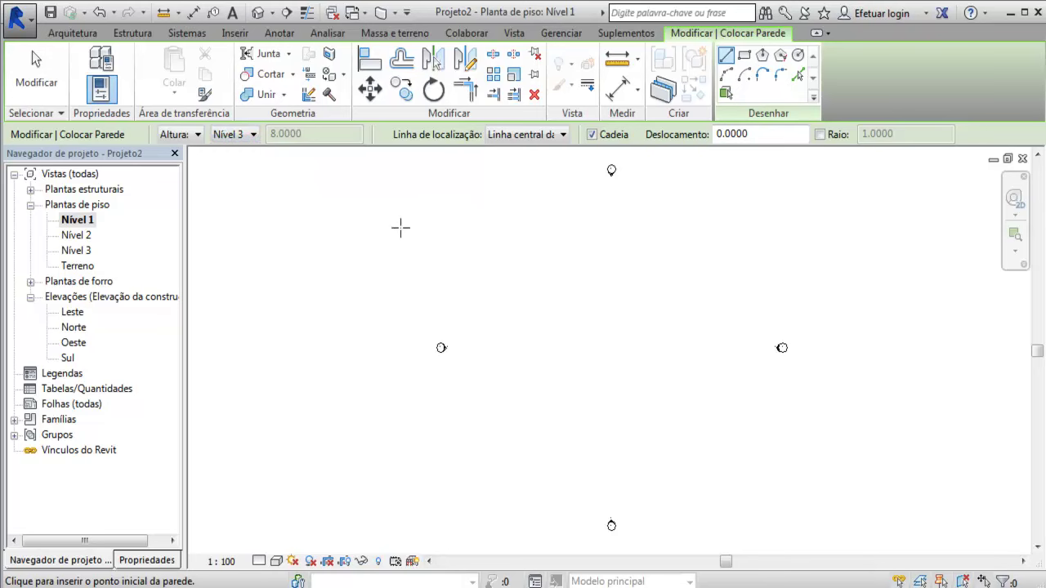
Step: Draw the open stepped wall chain: 30 right, 14 down, 14 right, 7 down, left, up, 8 left
left_click(466, 348)
left_click(670, 350)
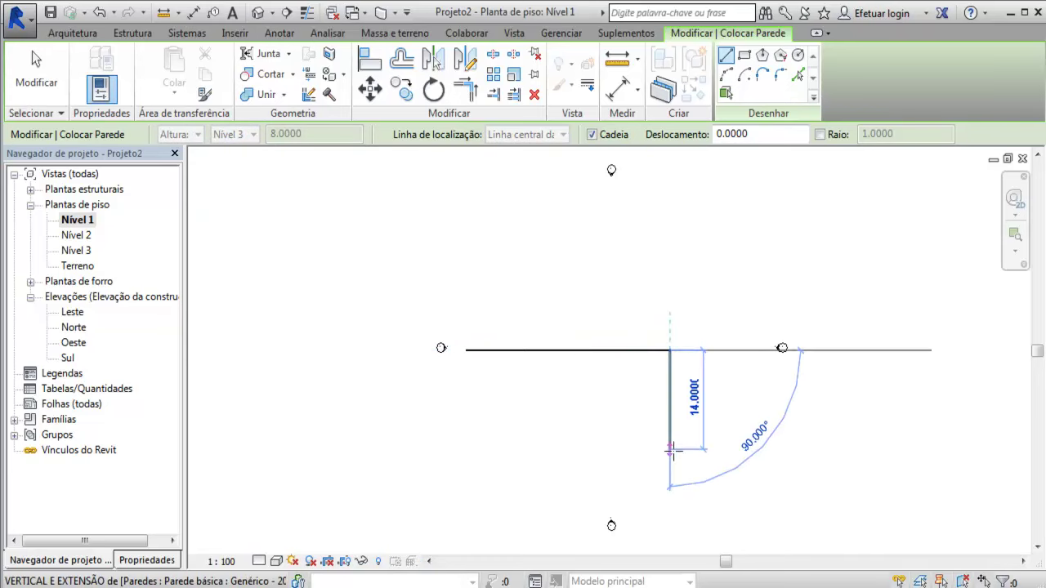
left_click(750, 448)
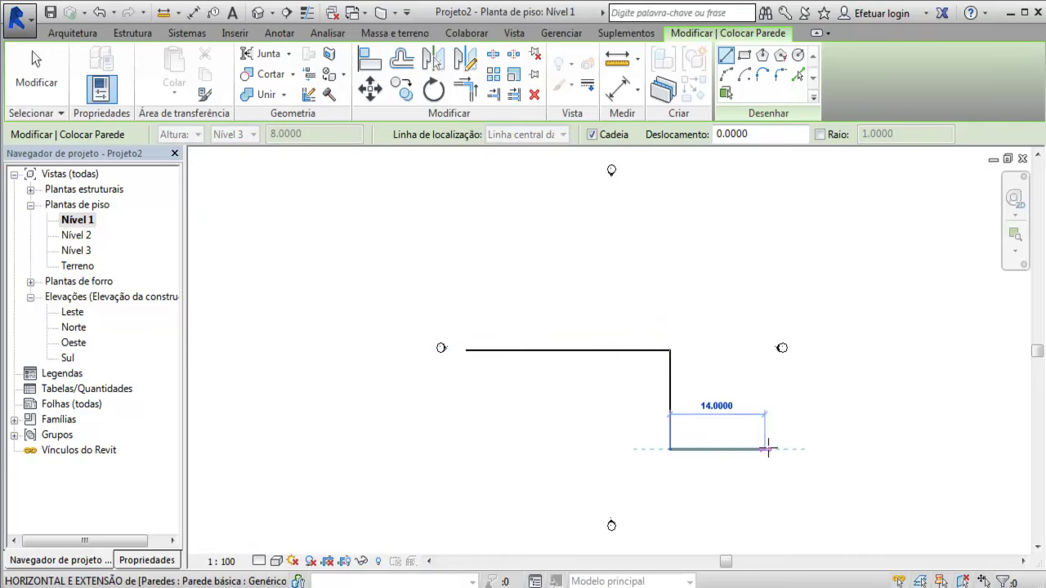
left_click(766, 500)
left_click(567, 499)
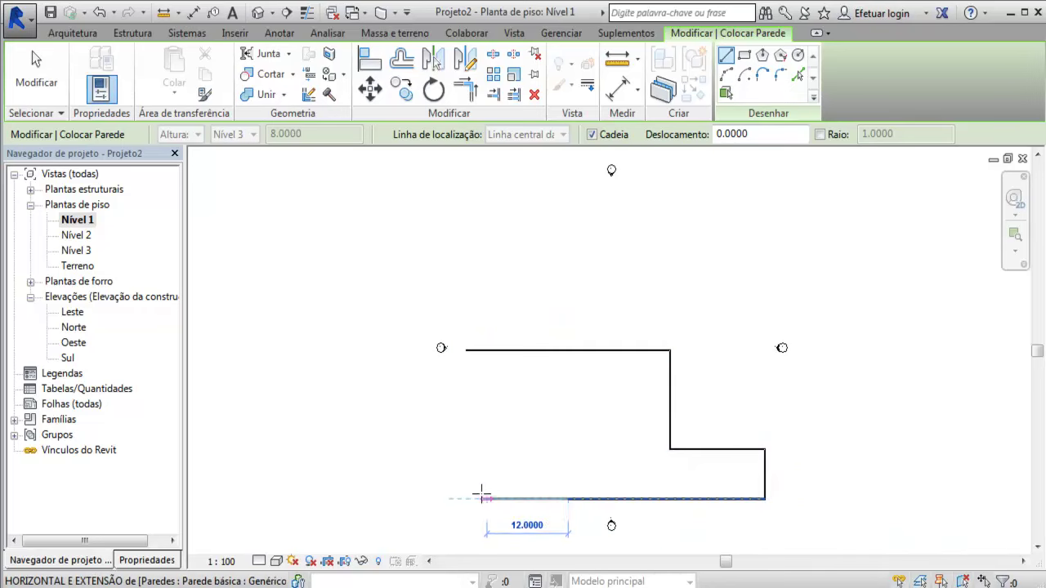
left_click(522, 498)
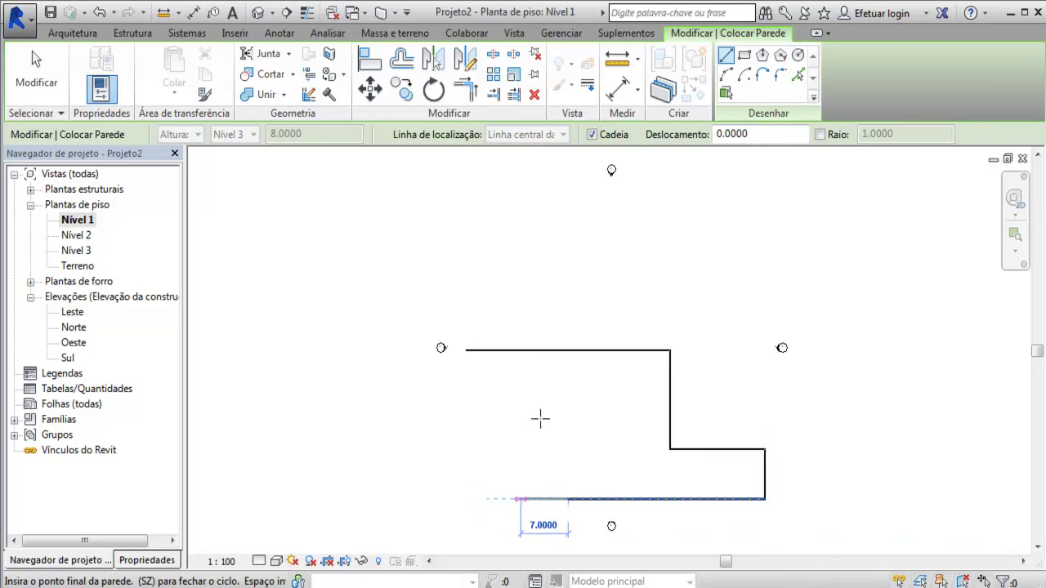
left_click(523, 421)
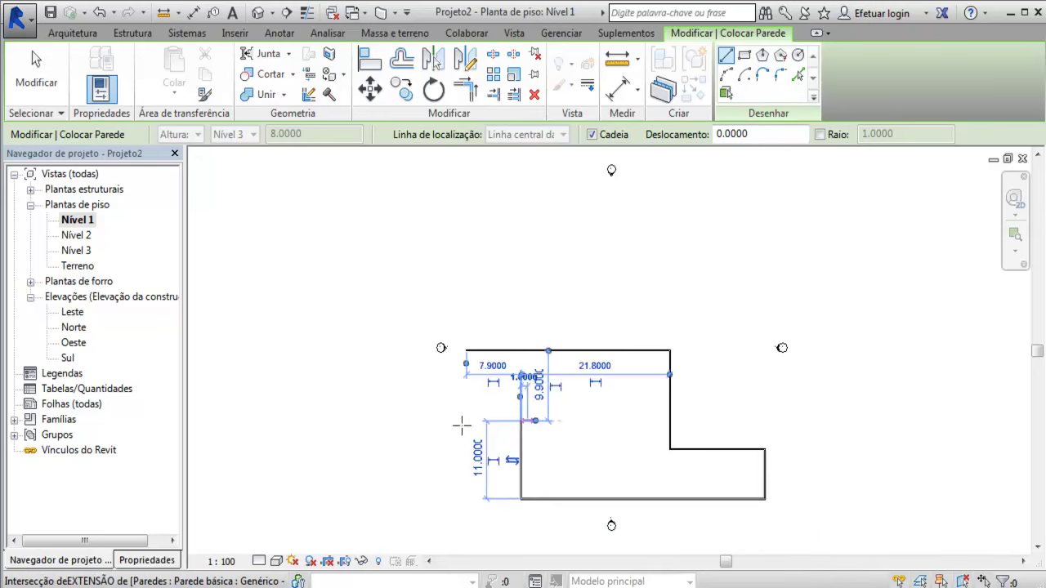
left_click(541, 401)
key("Escape")
scroll(535, 395, "up", 2)
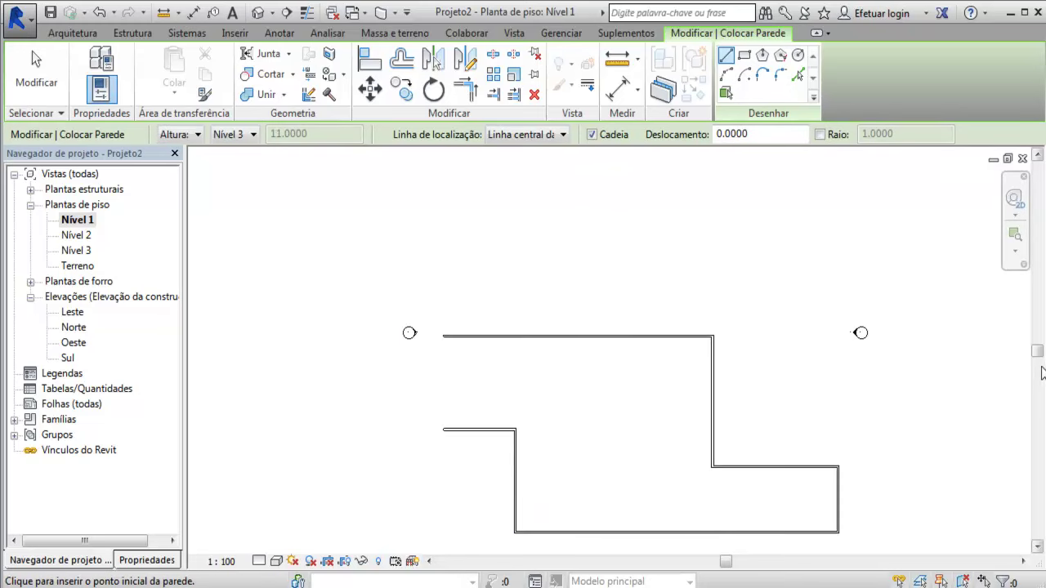
left_click_drag(1040, 361, 1037, 378)
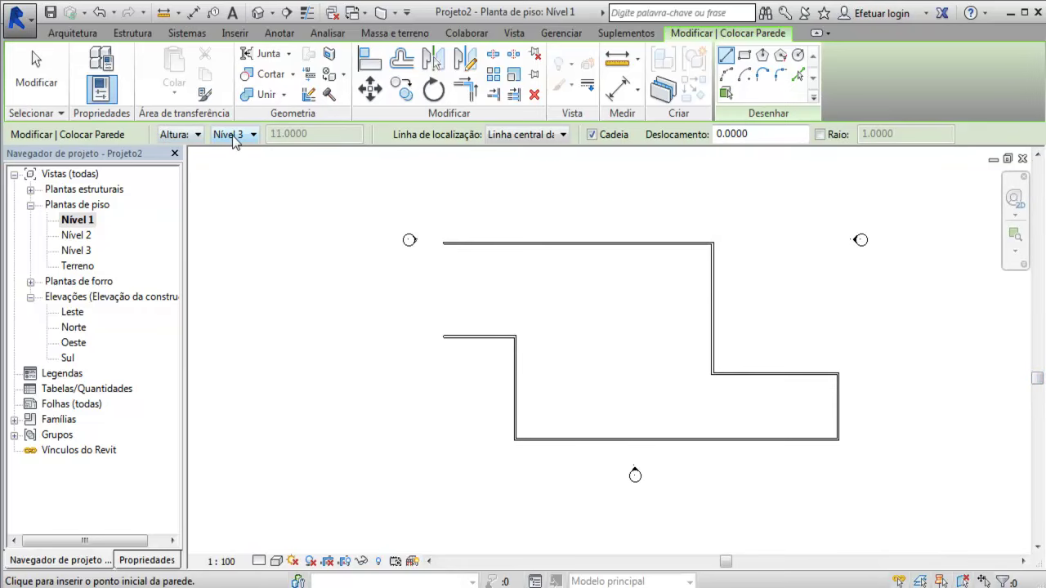
Step: Open the Sul elevation and zoom around it
double_click(68, 359)
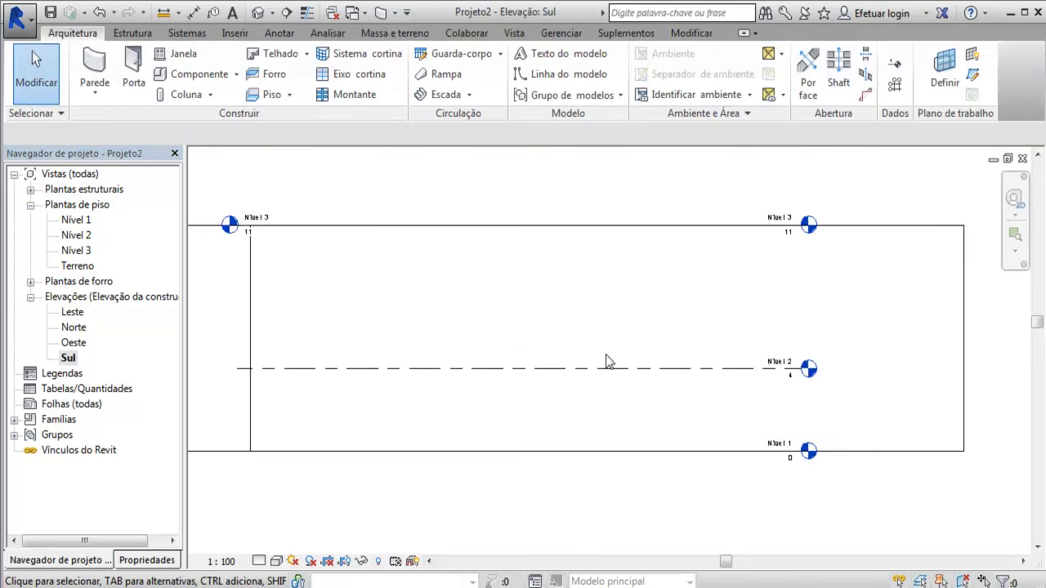
scroll(457, 372, "down", 2)
scroll(413, 374, "down", 2)
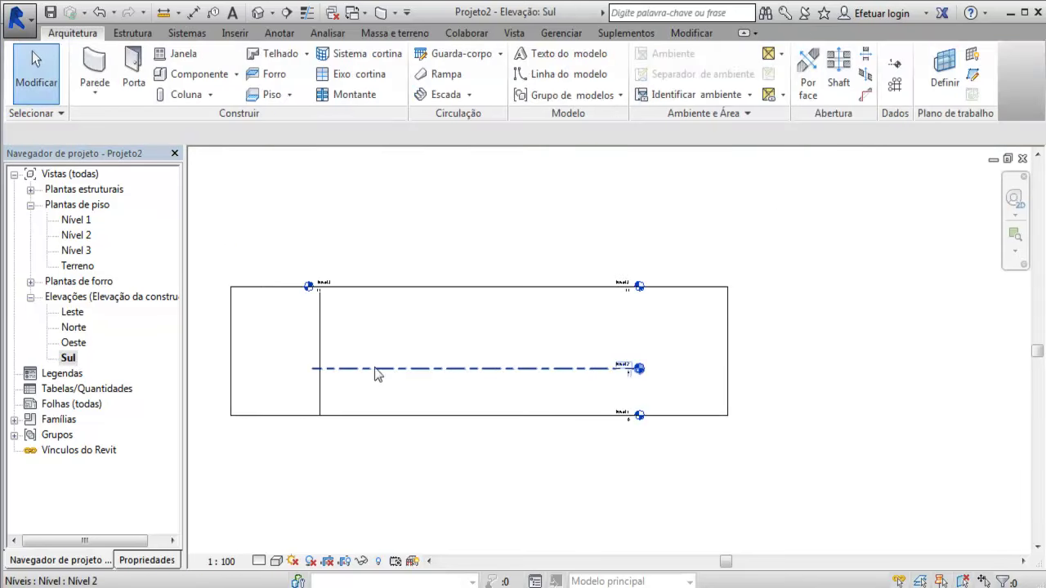
scroll(316, 368, "up", 1)
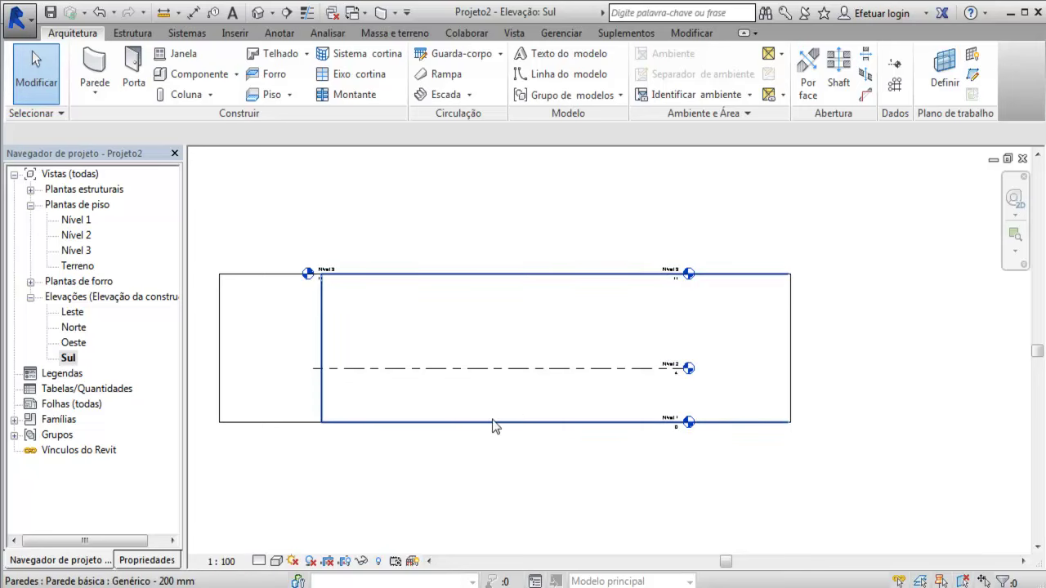
Step: Open the Norte elevation and zoom out to see walls rising to Nível 3
double_click(74, 328)
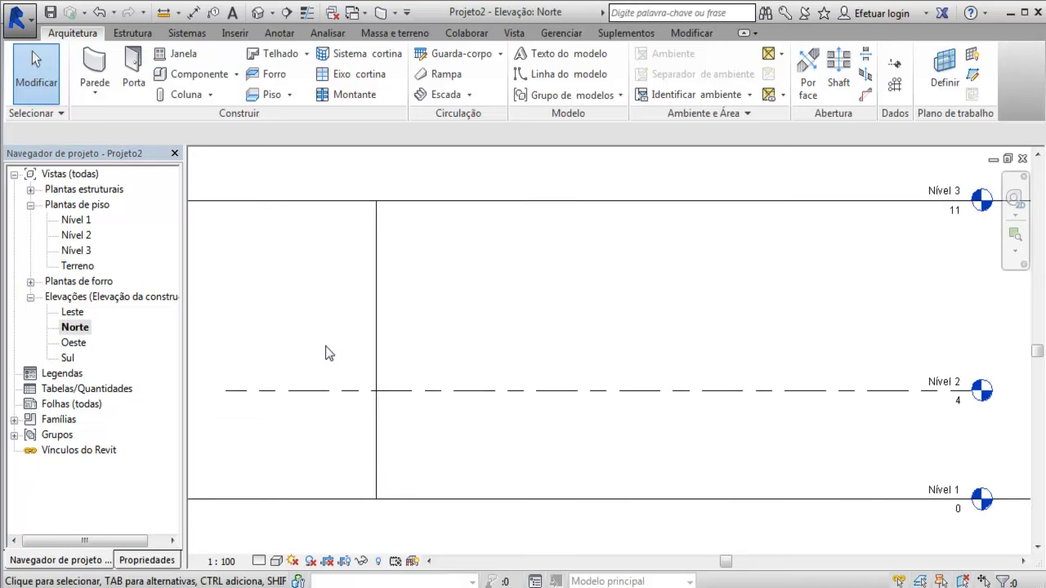
scroll(436, 324, "down", 1)
scroll(437, 325, "down", 1)
scroll(436, 325, "down", 1)
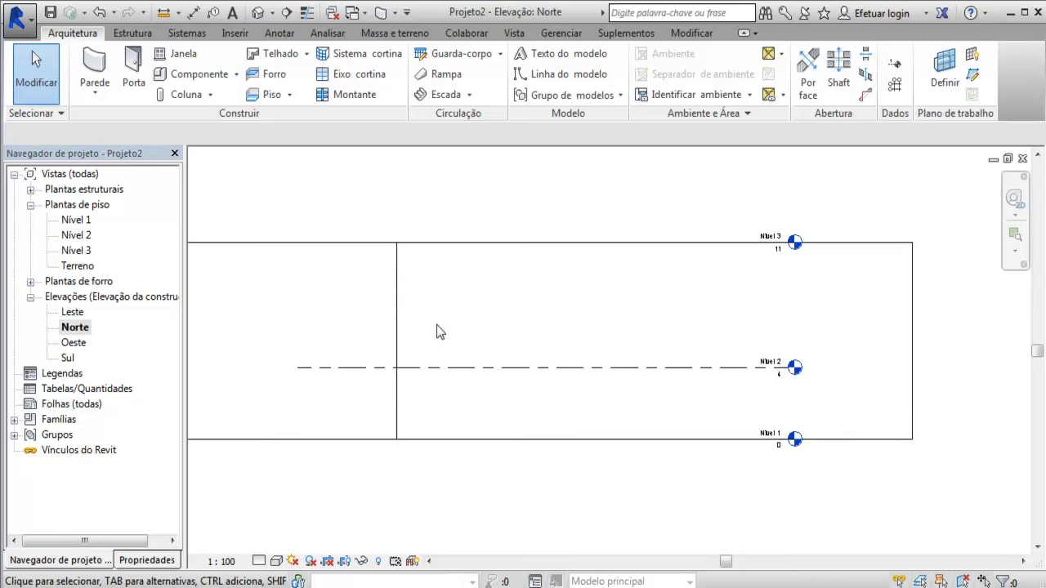
scroll(436, 325, "down", 1)
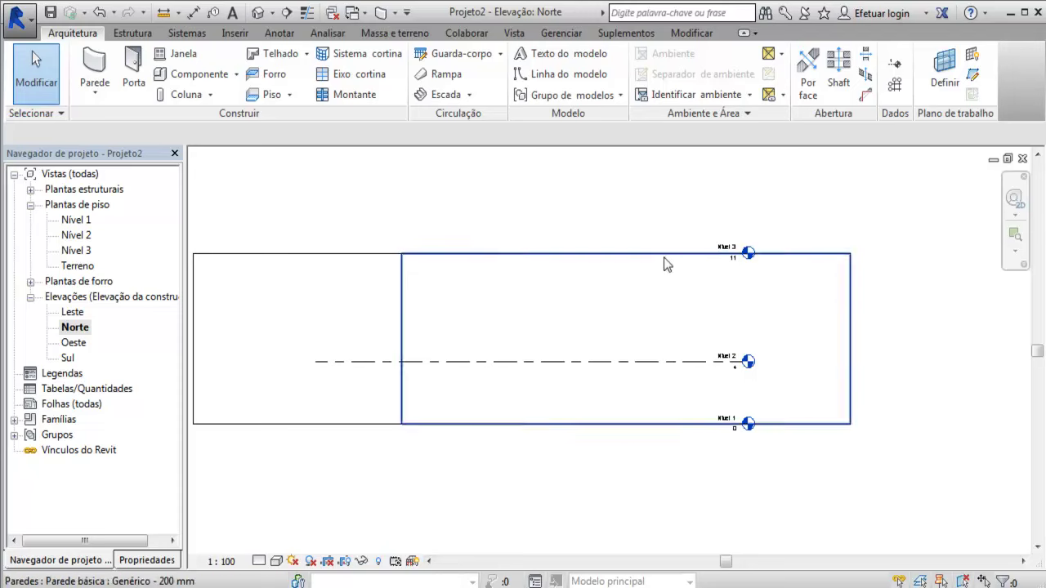
Step: Change the Nível 2 to Nível 3 spacing from 7.0000 to 5
left_click(730, 253)
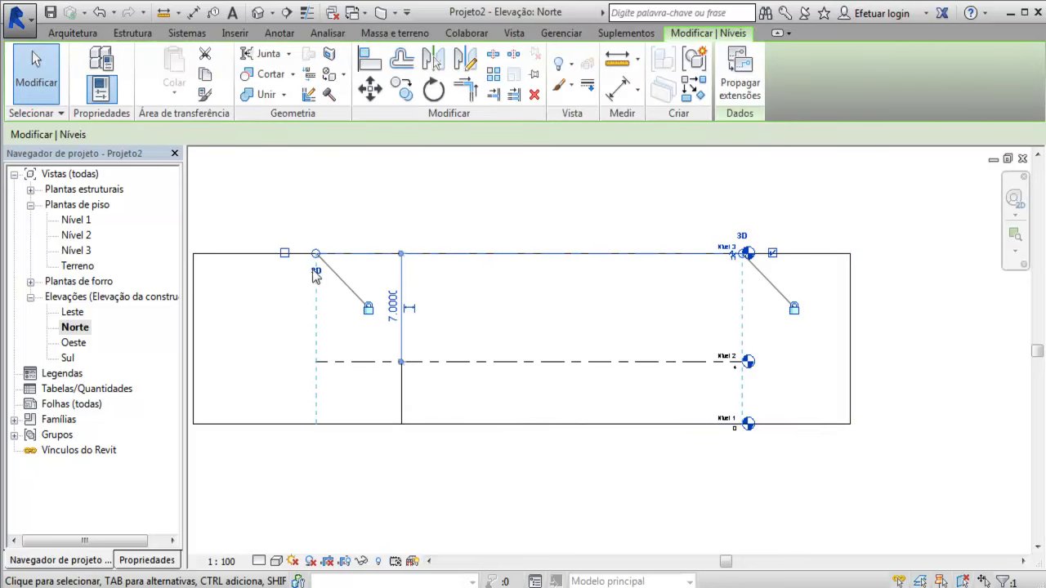
left_click(393, 307)
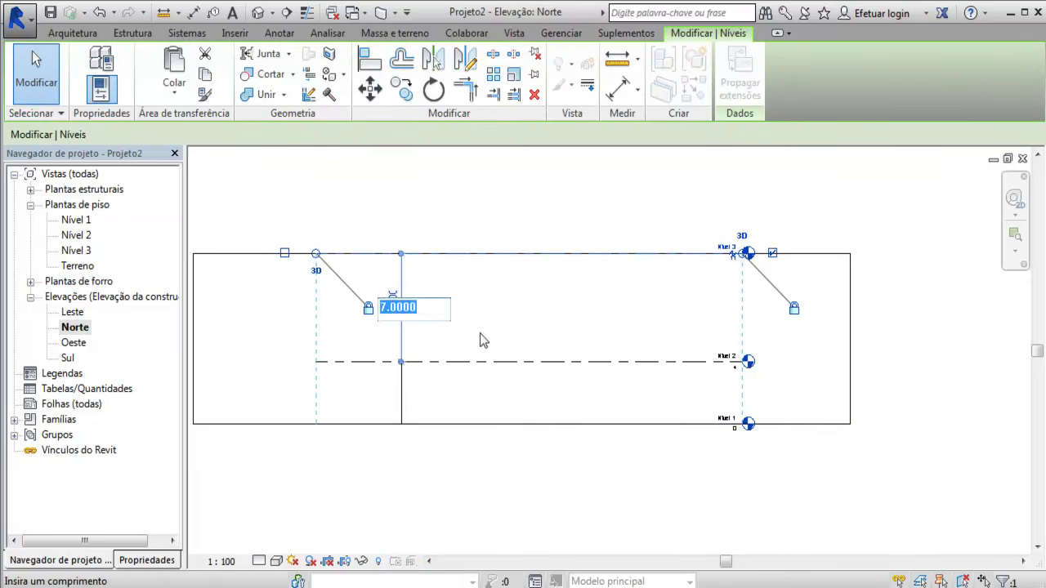
type("5")
key("Return")
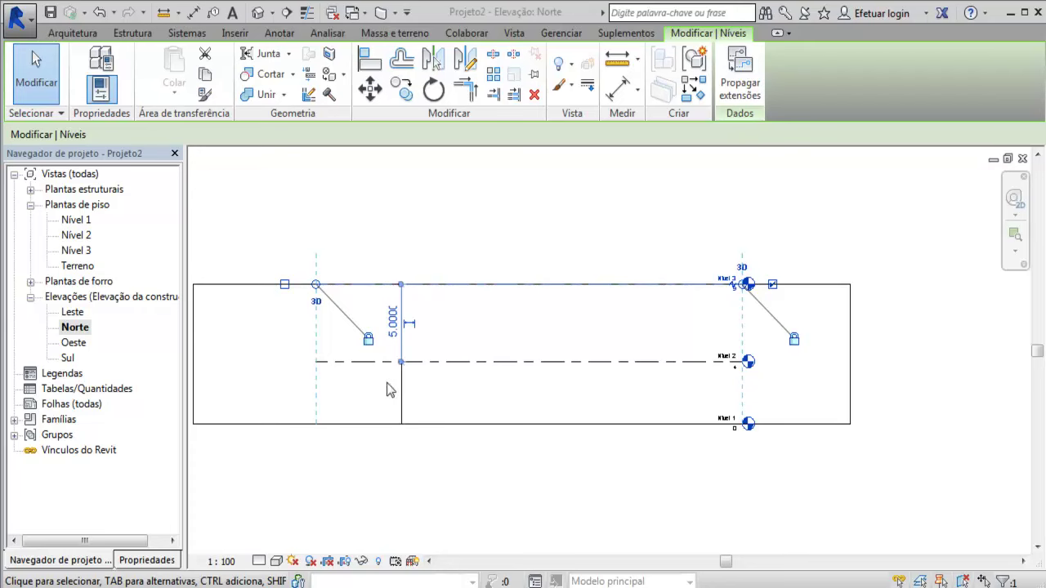
Step: Return to the Nível 1 plan and start the Parede: Arquitetônica wall tool
double_click(84, 222)
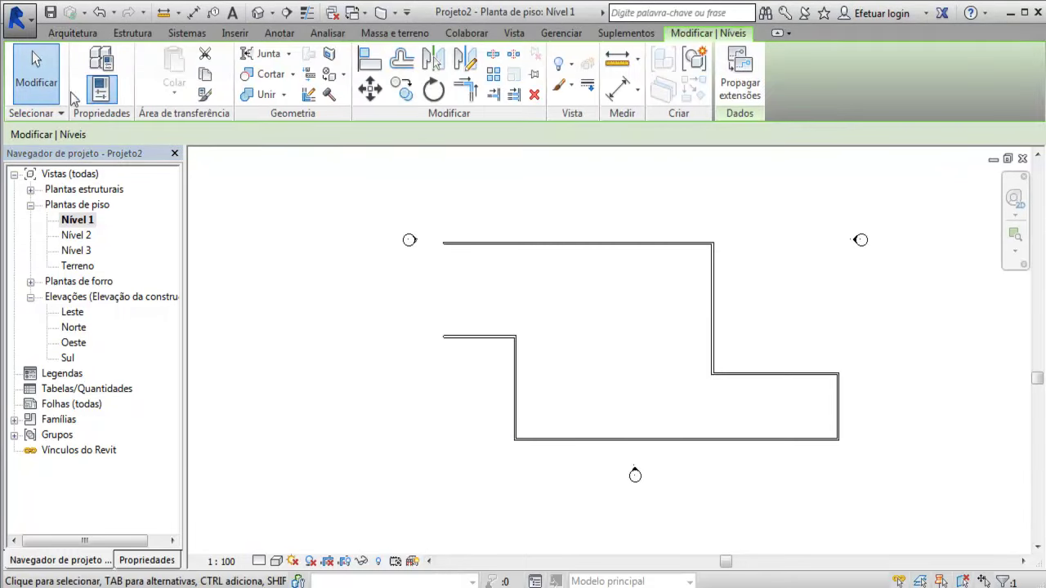
left_click(72, 33)
left_click(93, 96)
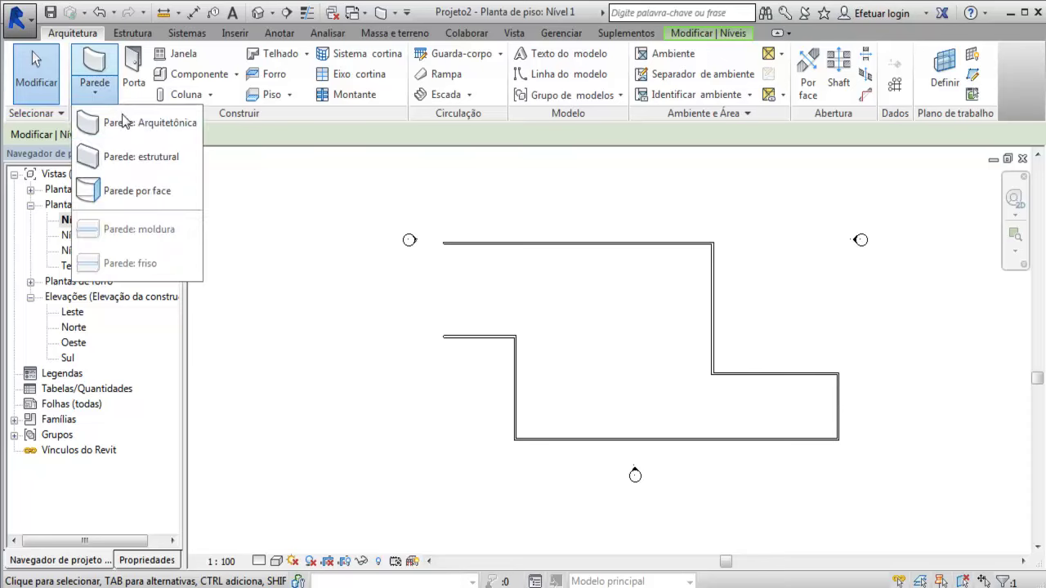
left_click(131, 120)
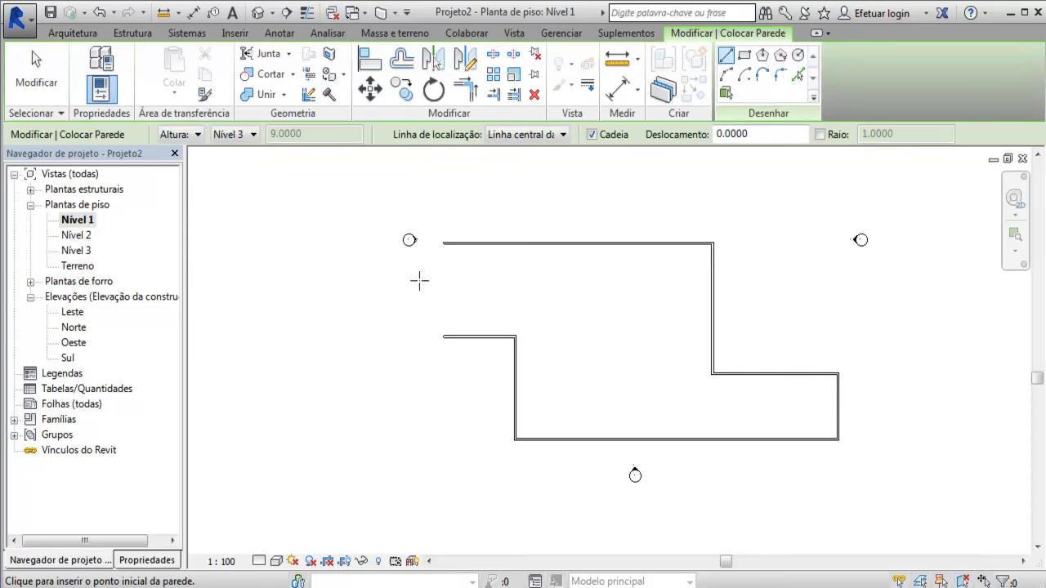
Step: Set wall Altura to Não conectado and select the 9.0000 height value
left_click(236, 134)
left_click(245, 147)
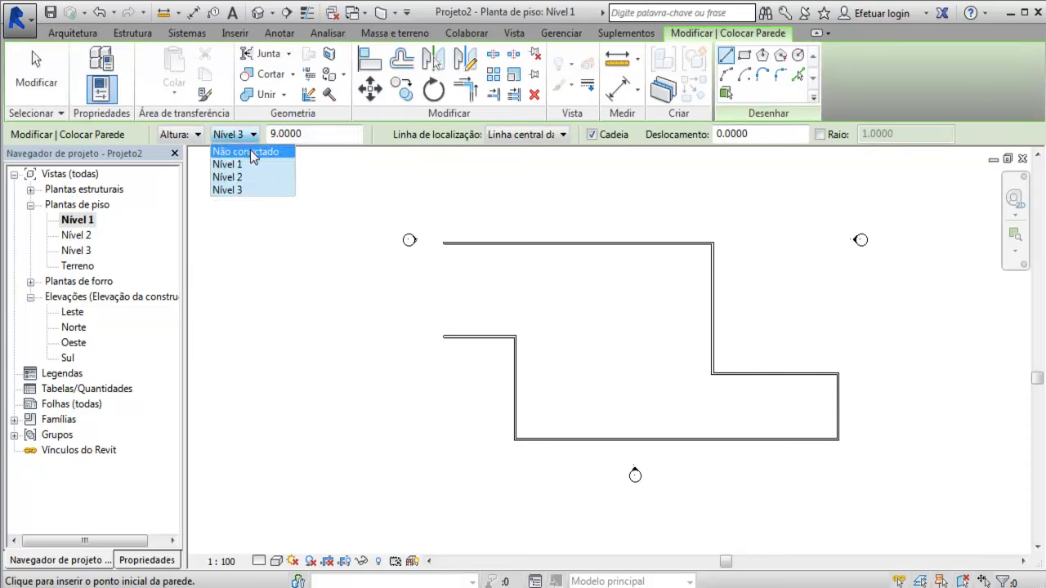
left_click(243, 134)
left_click(241, 145)
key("Tab")
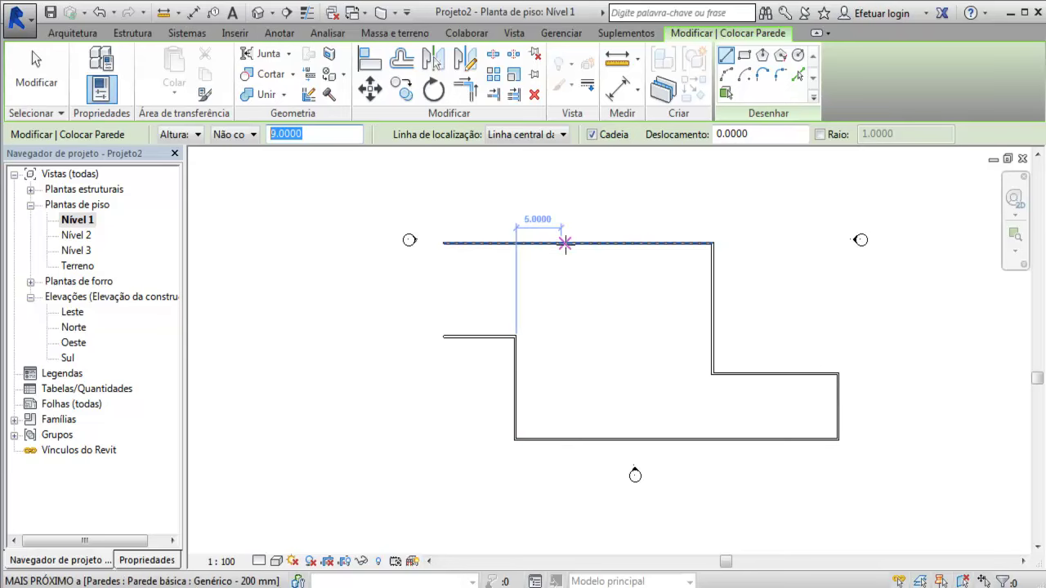
Step: Check Nível 2 in the Sul elevation, then go back to the Nível 1 plan
double_click(68, 358)
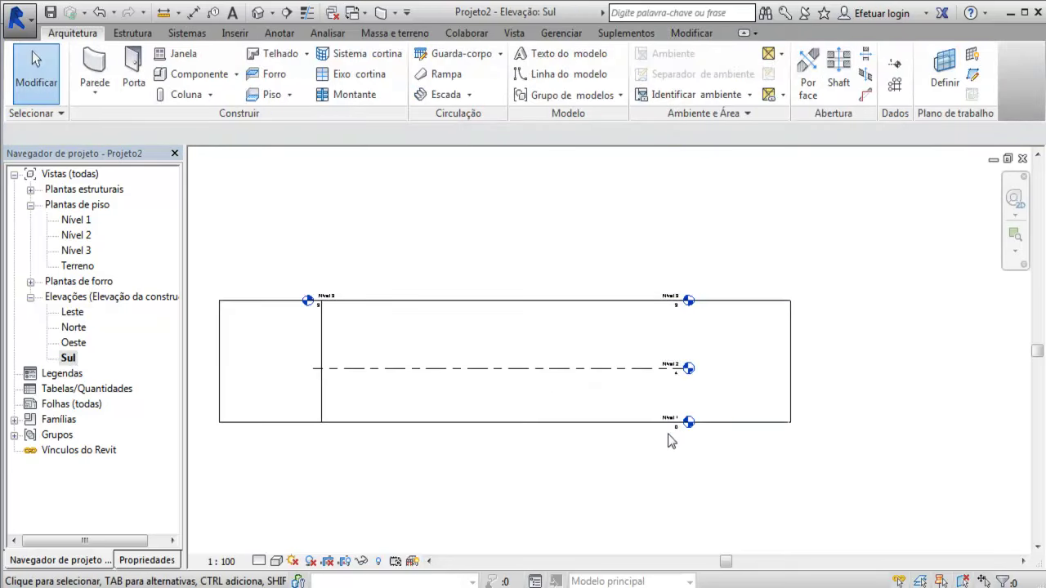
left_click(611, 370)
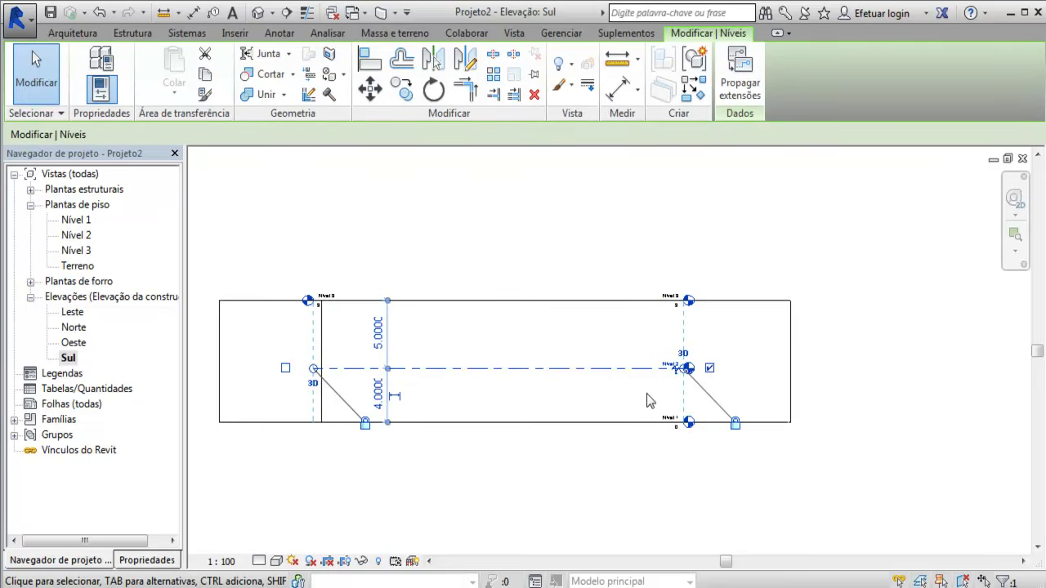
double_click(92, 222)
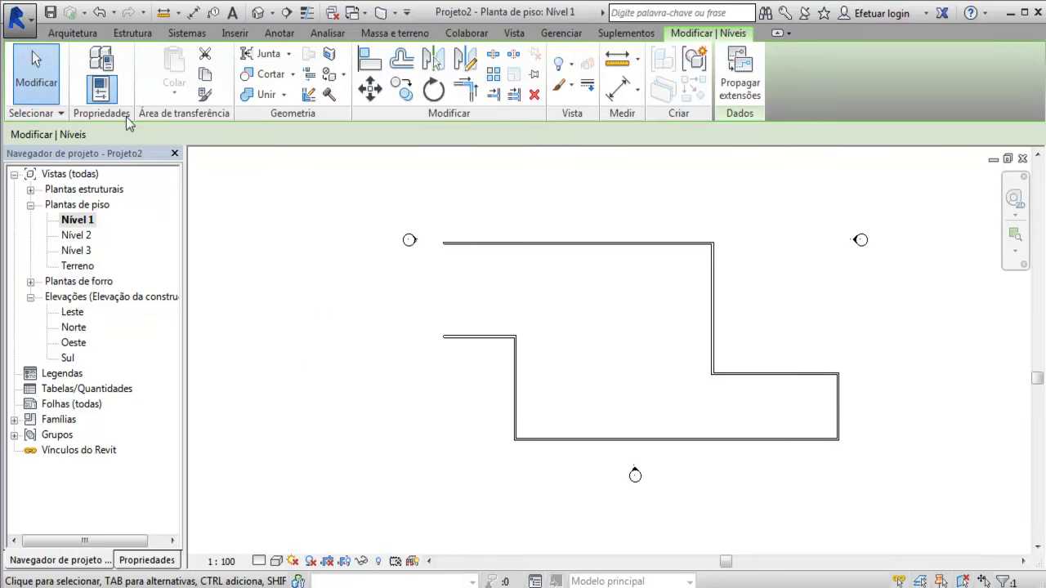
Step: Start a 3.0000-high architectural wall with its start point below the stepped walls
left_click(90, 37)
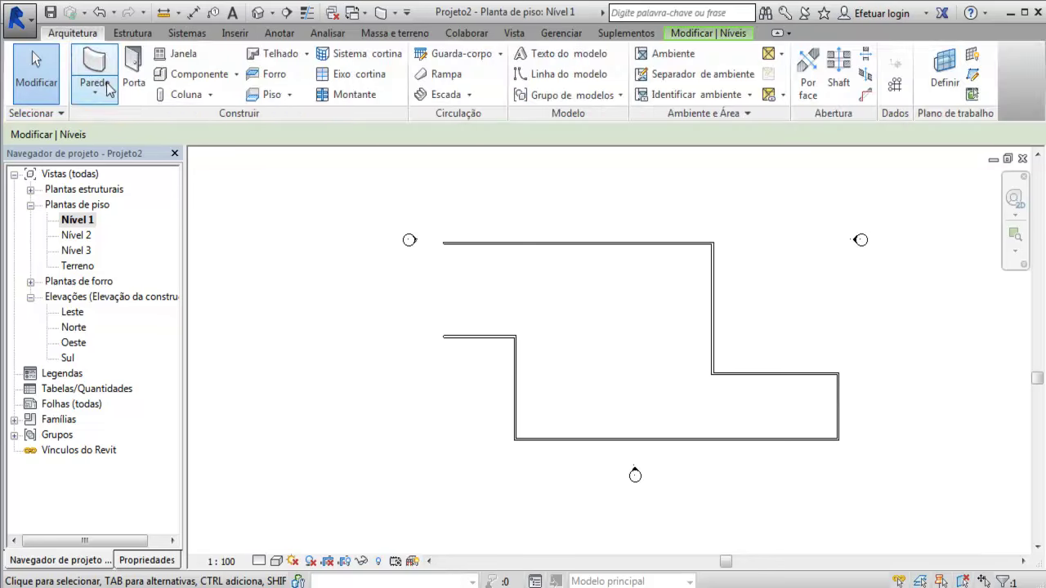
left_click(96, 100)
left_click(137, 120)
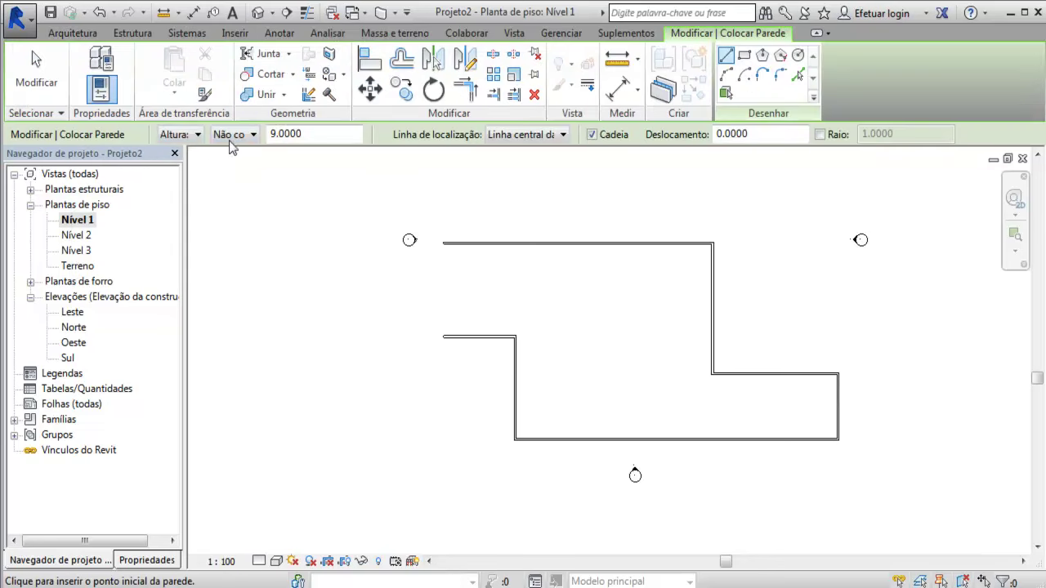
left_click(314, 135)
type("3")
key("Return")
left_click(432, 457)
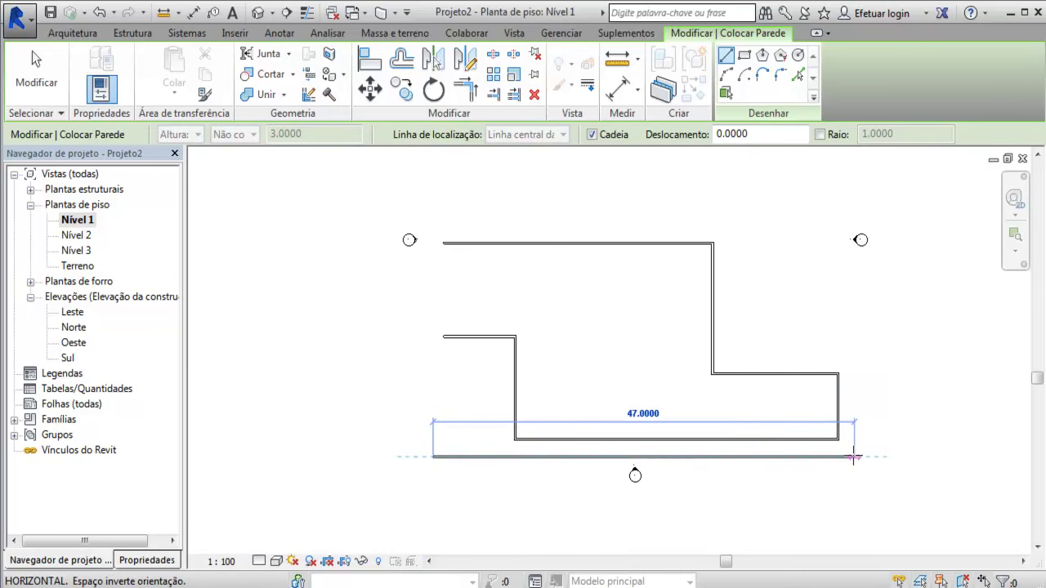
Step: End the 47-long horizontal wall at the bottom right
left_click(853, 456)
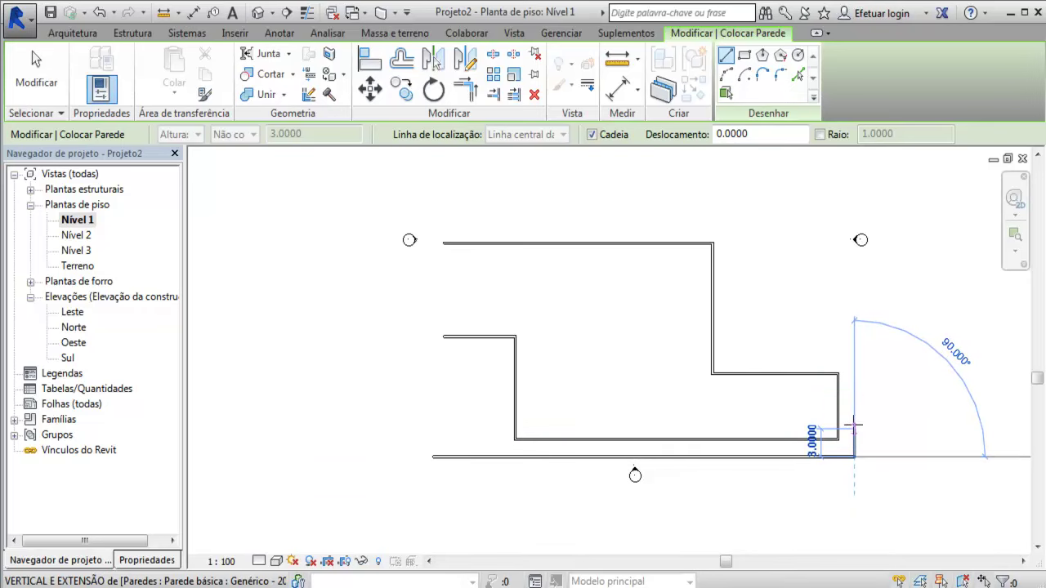
scroll(854, 429, "up", 2)
scroll(853, 437, "up", 2)
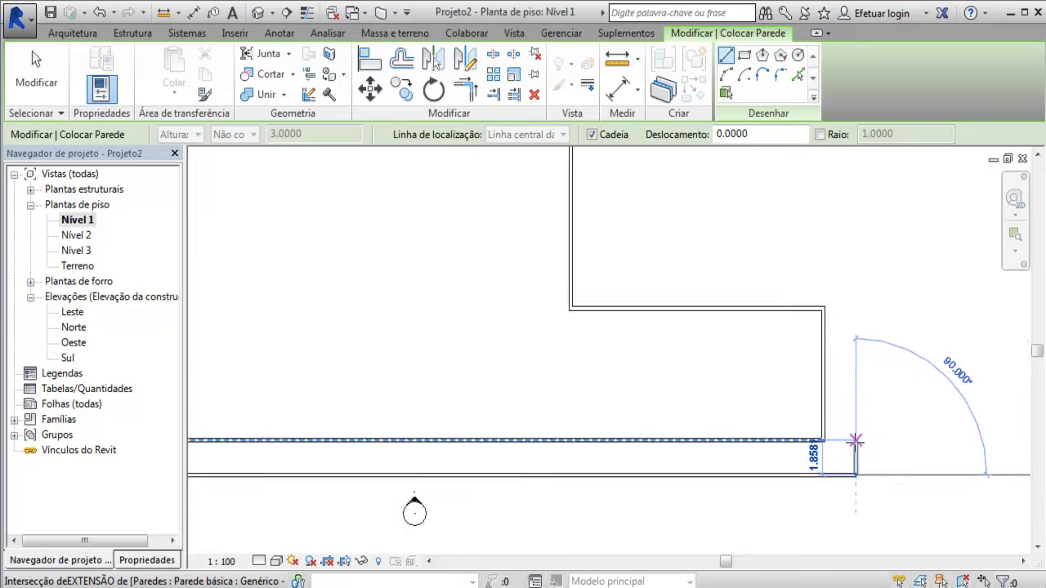
scroll(858, 441, "up", 2)
scroll(857, 439, "up", 1)
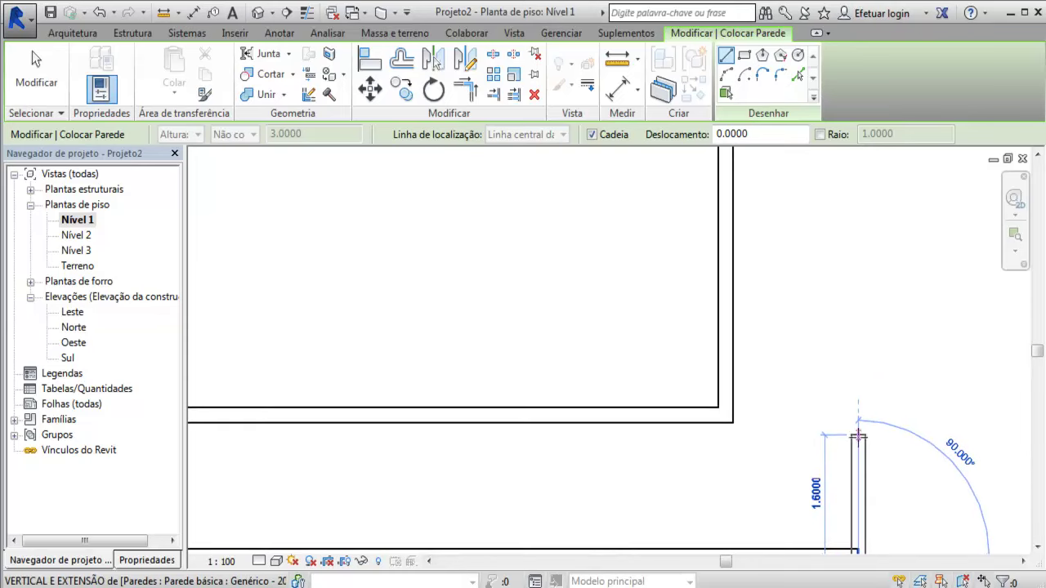
scroll(858, 362, "down", 2)
scroll(858, 362, "down", 2)
scroll(858, 362, "down", 2)
scroll(858, 355, "up", 1)
scroll(858, 351, "up", 1)
scroll(858, 351, "up", 1)
scroll(859, 351, "up", 1)
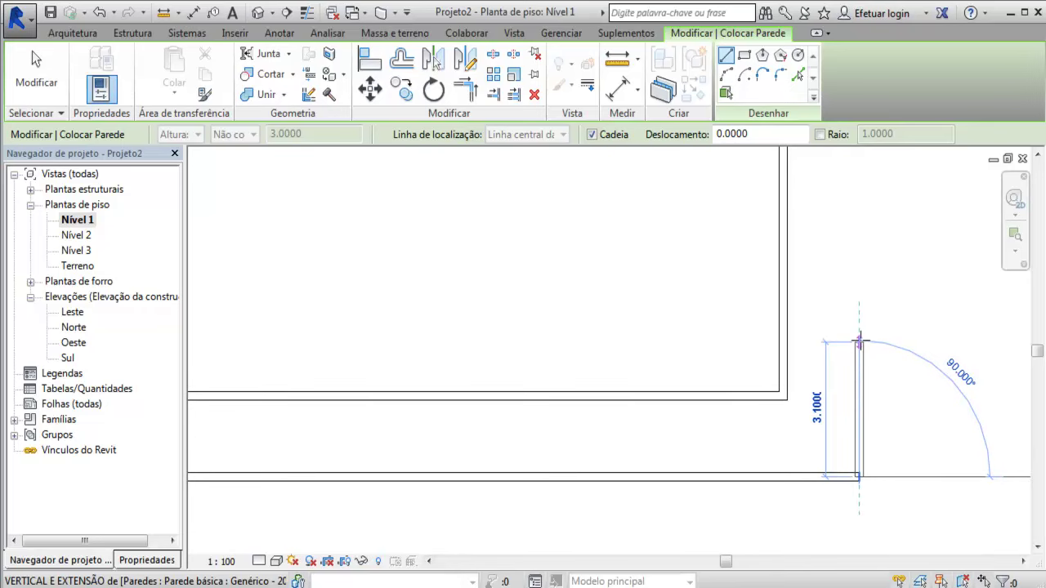
Step: Draw the 45-long wall up the right side, a wall across the top, and end the chain
type("45")
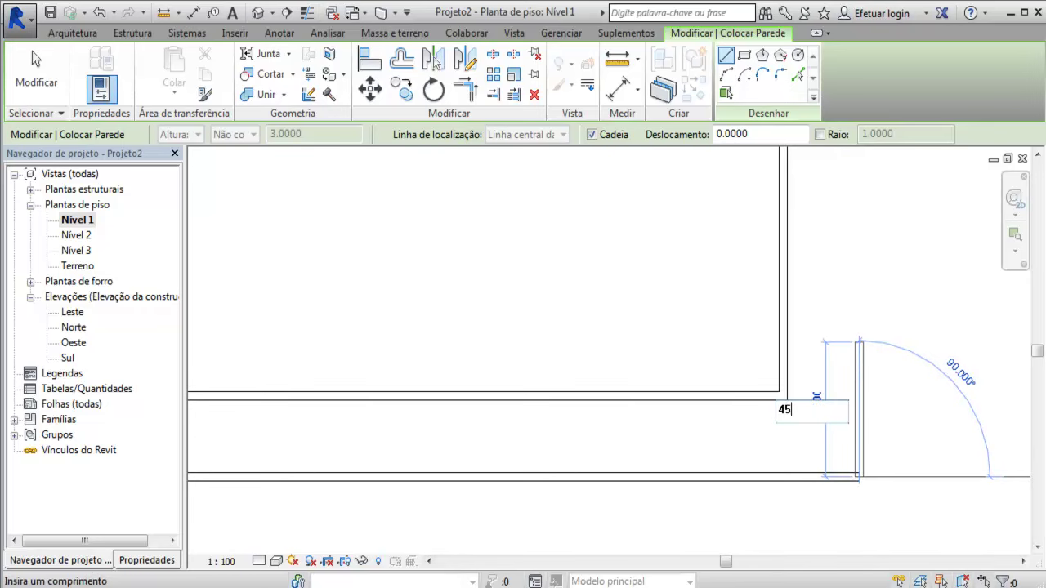
key("Return")
scroll(859, 338, "down", 1)
scroll(856, 337, "down", 1)
scroll(854, 335, "down", 2)
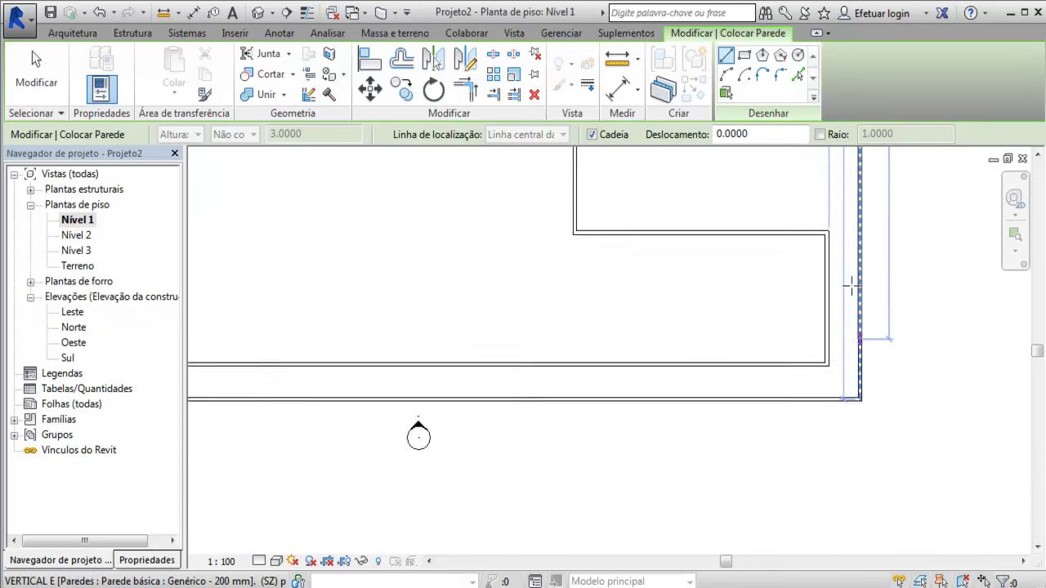
scroll(857, 310, "down", 1)
scroll(866, 245, "down", 1)
scroll(878, 253, "down", 1)
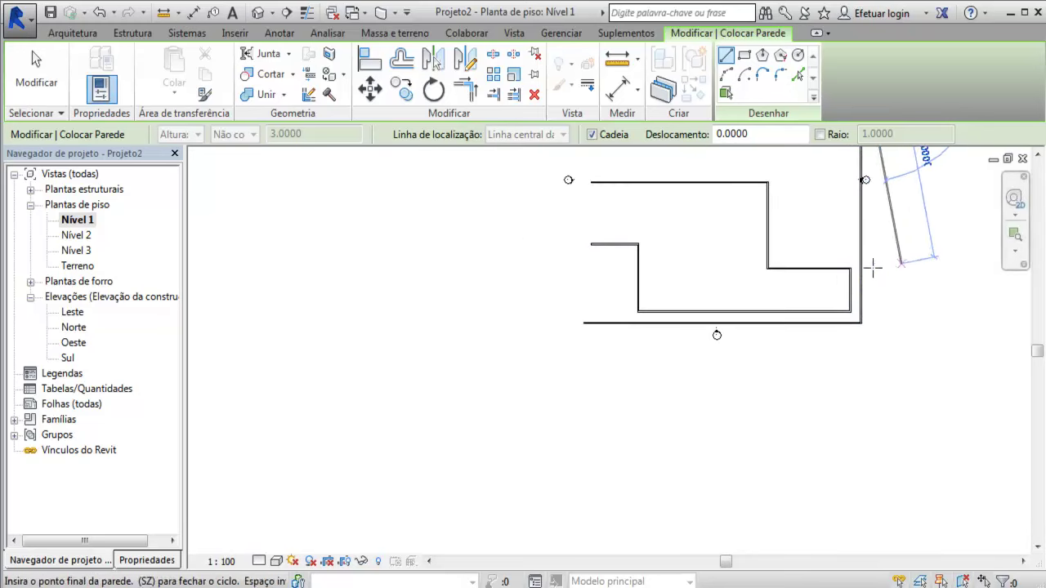
scroll(869, 272, "down", 1)
scroll(865, 206, "down", 1)
scroll(872, 190, "down", 1)
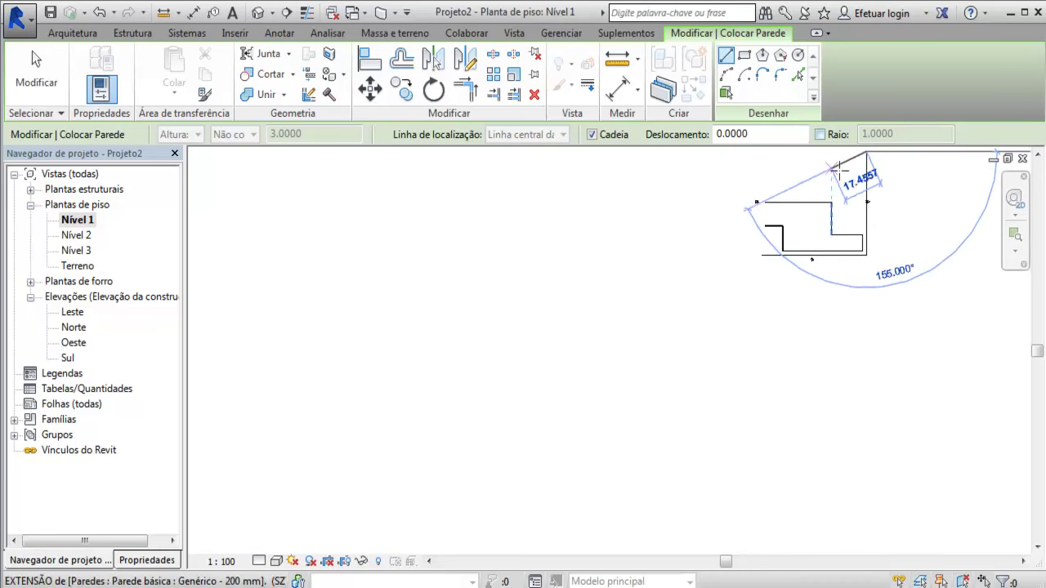
scroll(834, 160, "down", 1)
left_click(834, 157)
key("Escape")
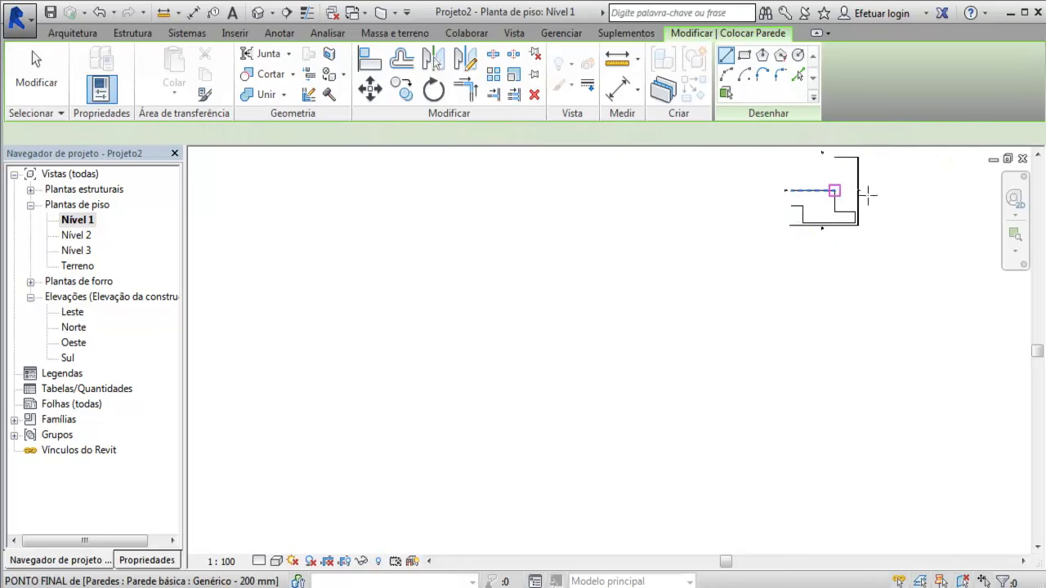
scroll(887, 161, "up", 1)
scroll(887, 161, "up", 2)
scroll(834, 221, "up", 1)
scroll(771, 179, "up", 1)
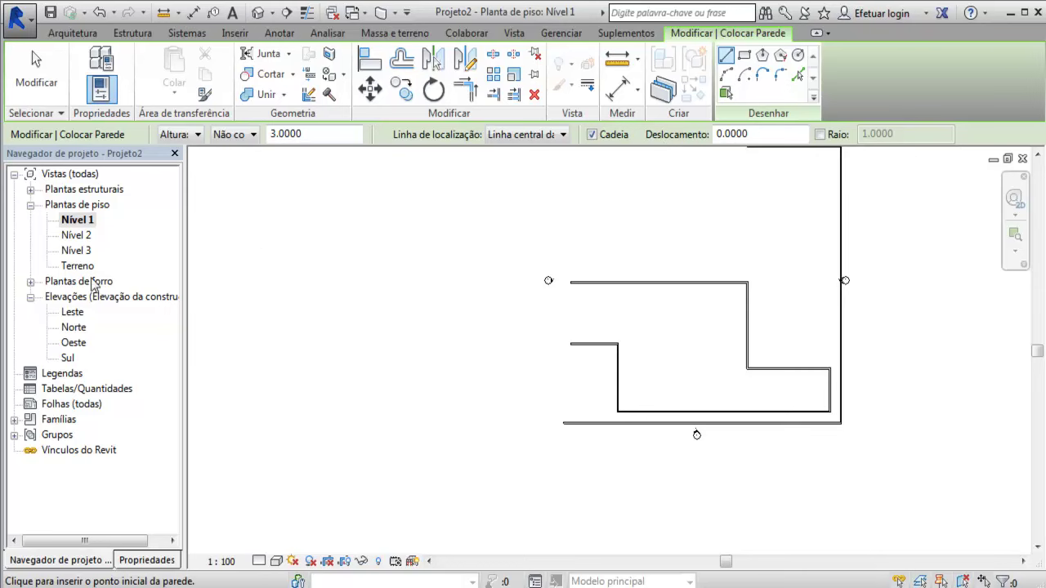
Step: In the Sul elevation, select Nível 2 to compare the 3.0000 walls with level heights
double_click(68, 358)
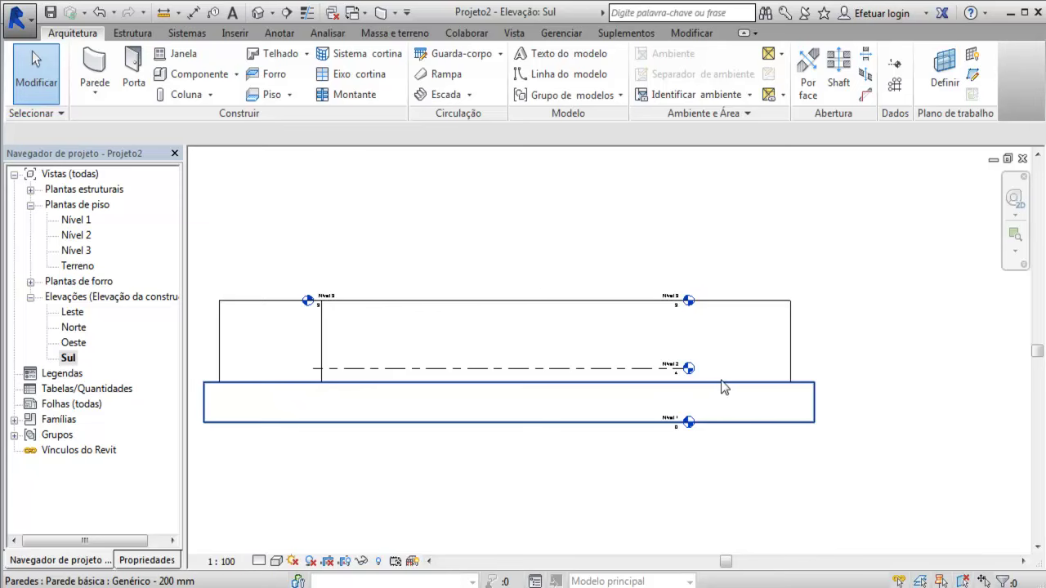
scroll(634, 381, "up", 1)
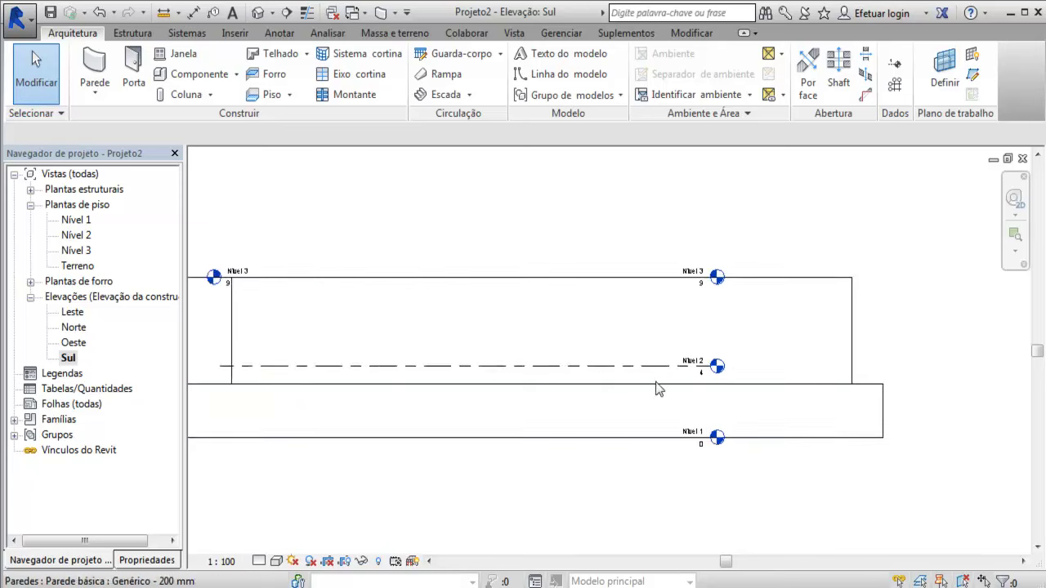
scroll(635, 380, "up", 1)
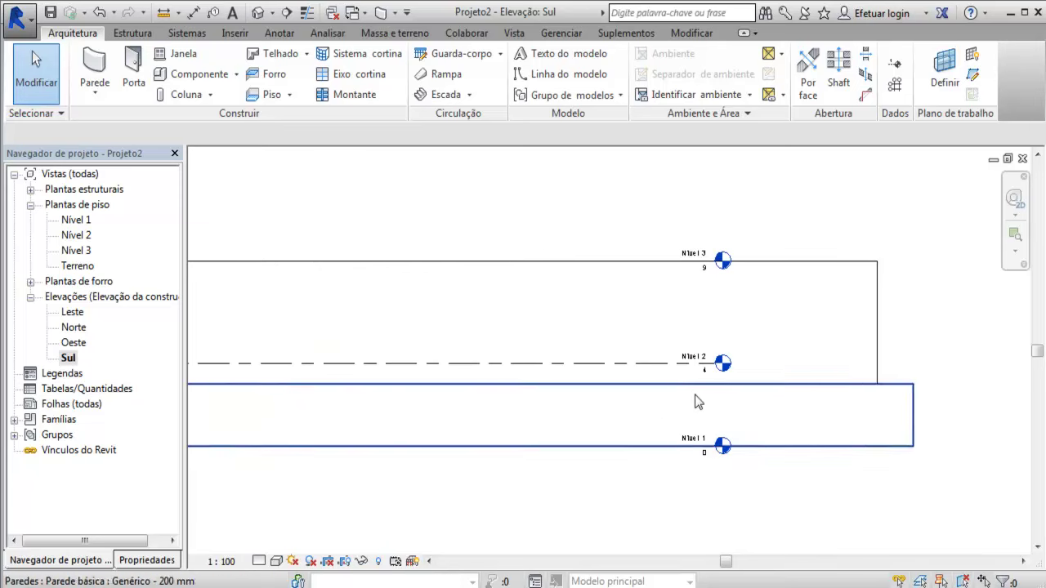
left_click(381, 362)
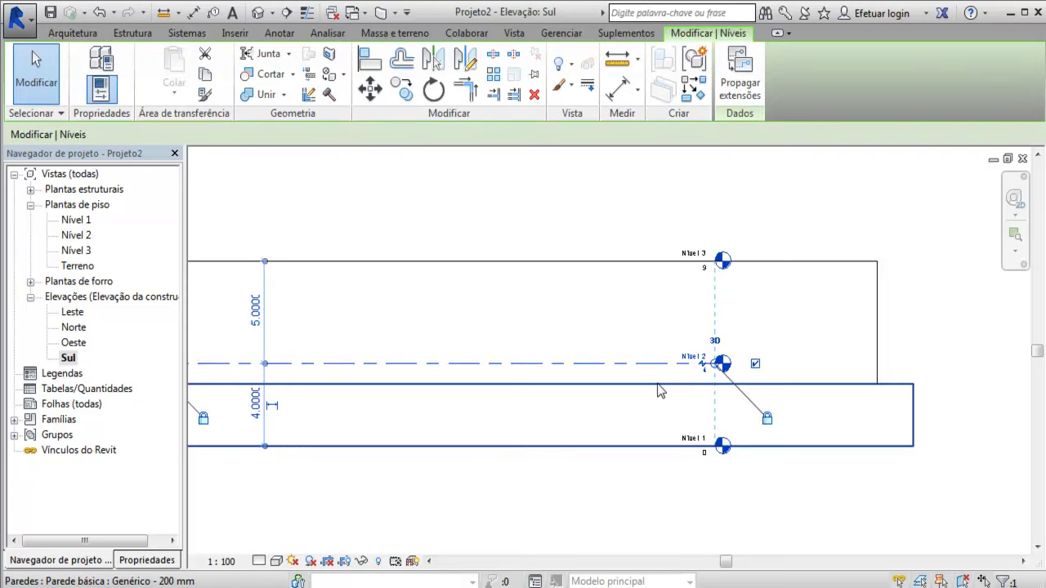
scroll(660, 390, "down", 1)
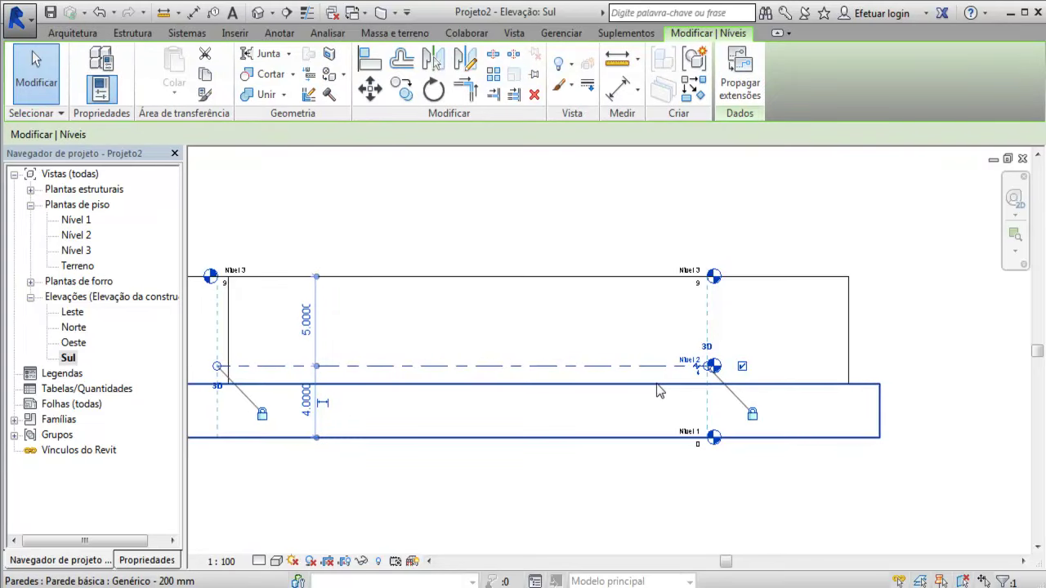
scroll(660, 390, "down", 1)
scroll(660, 390, "down", 1)
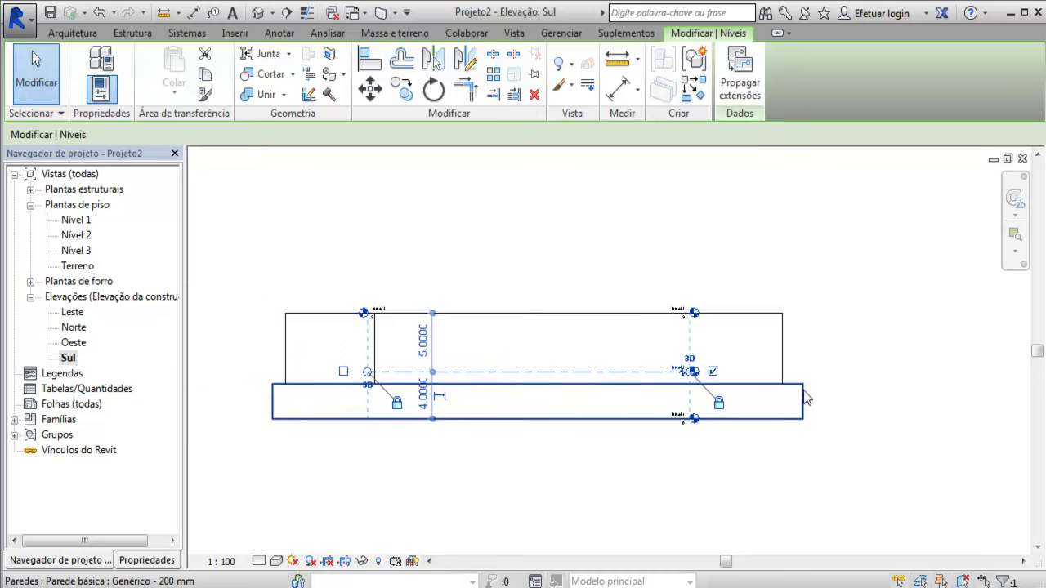
Step: Inspect the walls in the Norte elevation, then the low wall band below Nível 2 in Leste
double_click(83, 326)
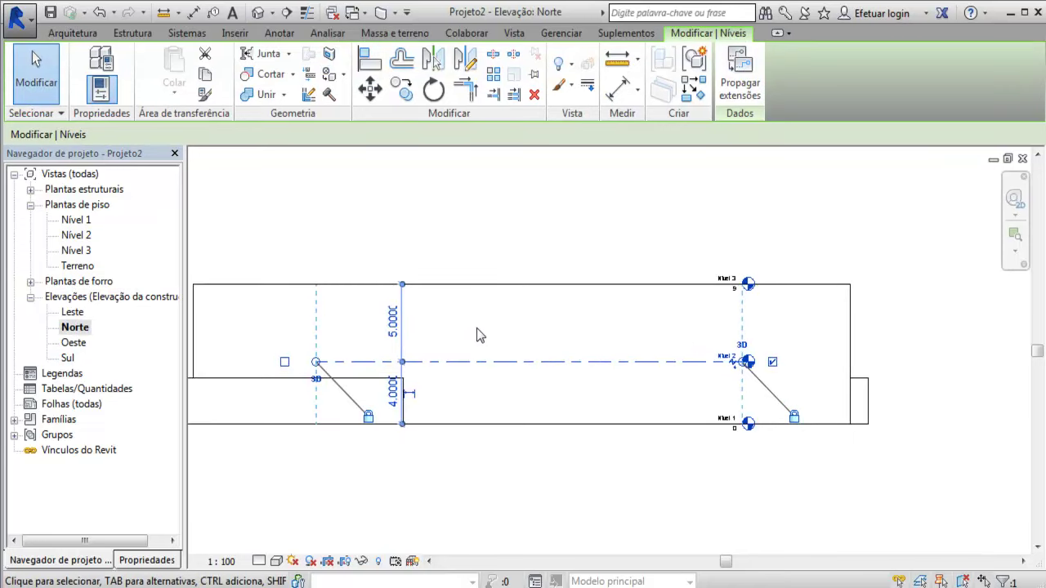
scroll(480, 335, "down", 1)
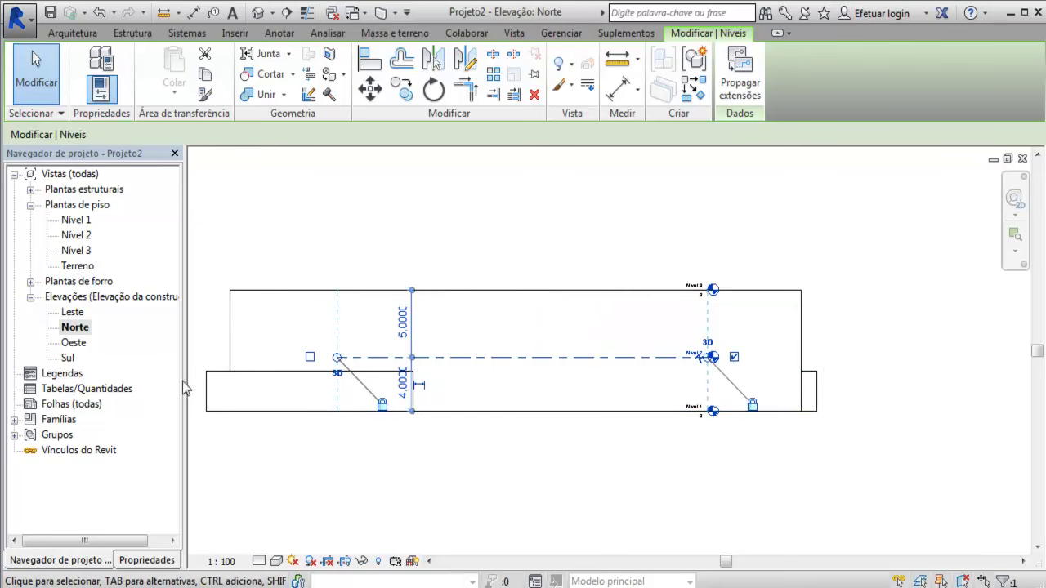
double_click(75, 312)
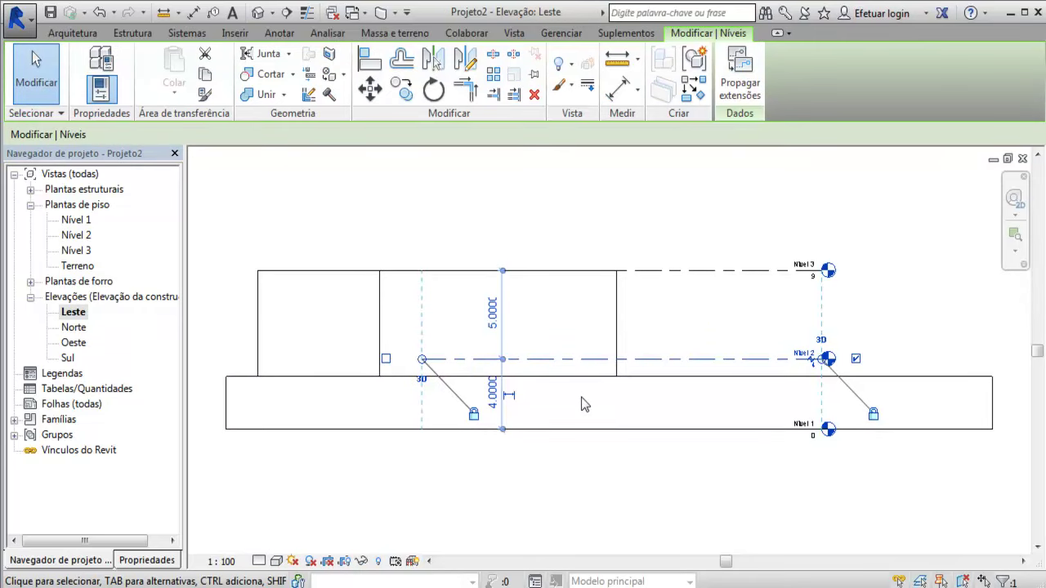
left_click(71, 221)
Step: Back on the Nível 1 plan, select the long right-hand wall of the new low-wall chain
double_click(71, 220)
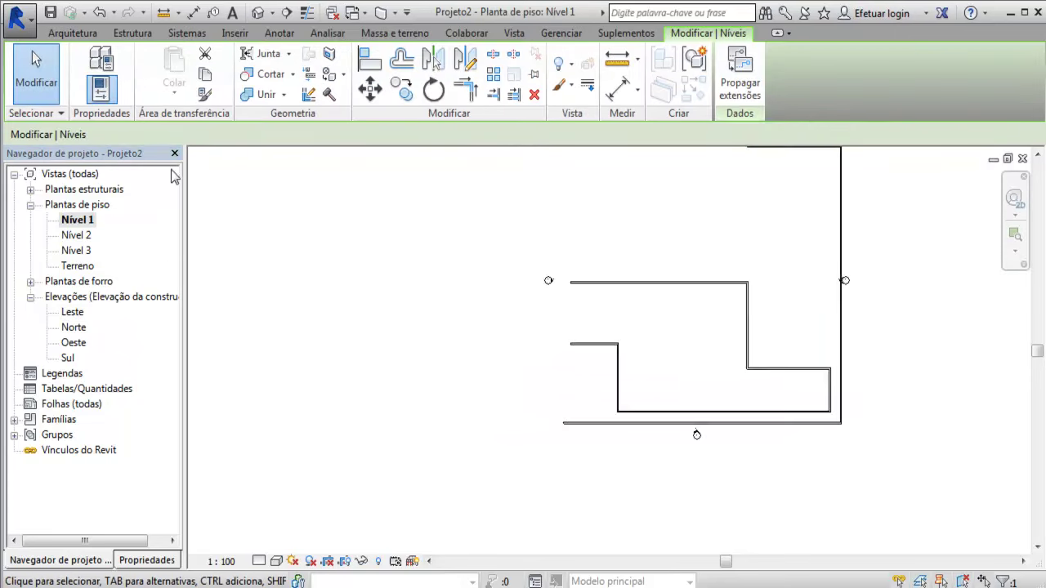
scroll(445, 241, "down", 2)
scroll(772, 163, "up", 1)
scroll(766, 162, "up", 1)
left_click(734, 294)
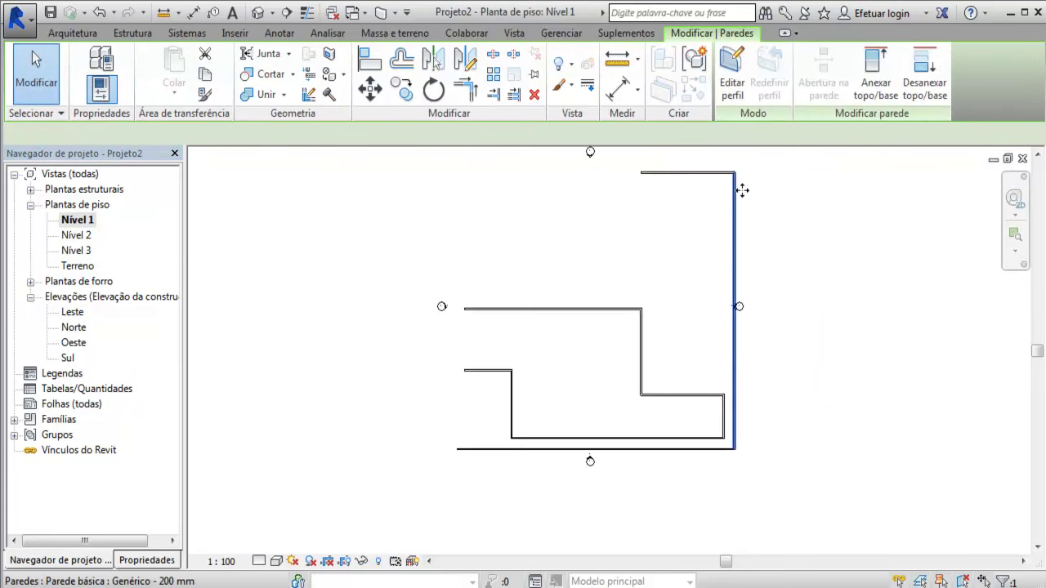